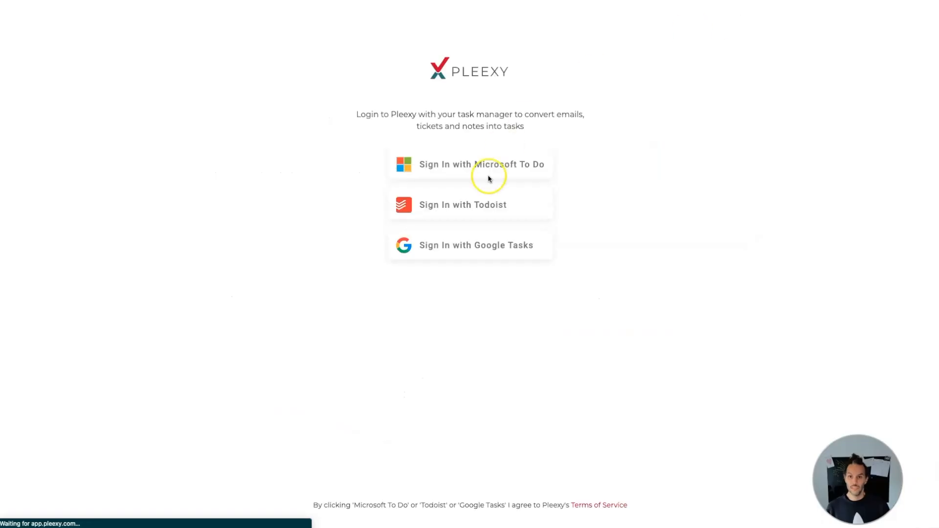
# Step: Sign in to Pleexy with Todoist and review the sync and ignore databases on Notion's "2-way task creation demo" page
pyautogui.click(496, 206)
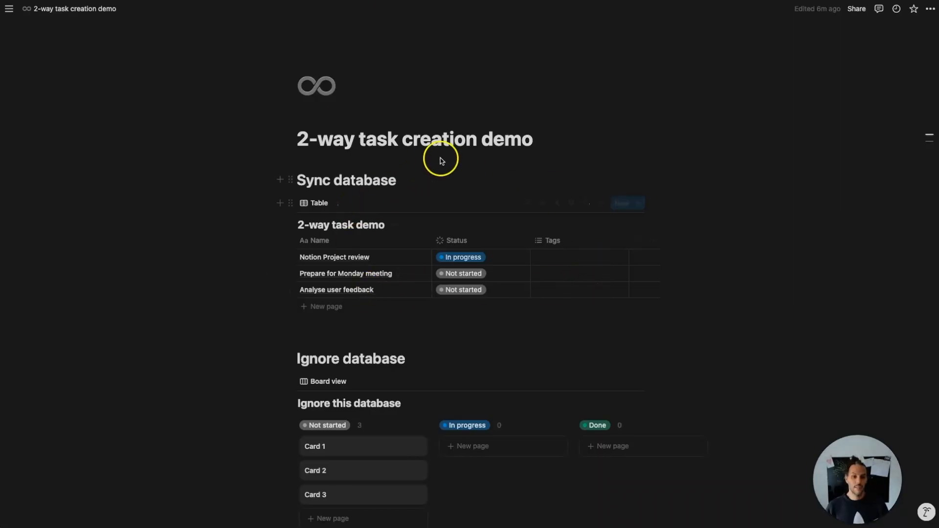
pyautogui.scroll(-1, 444, 274)
pyautogui.scroll(1, 444, 275)
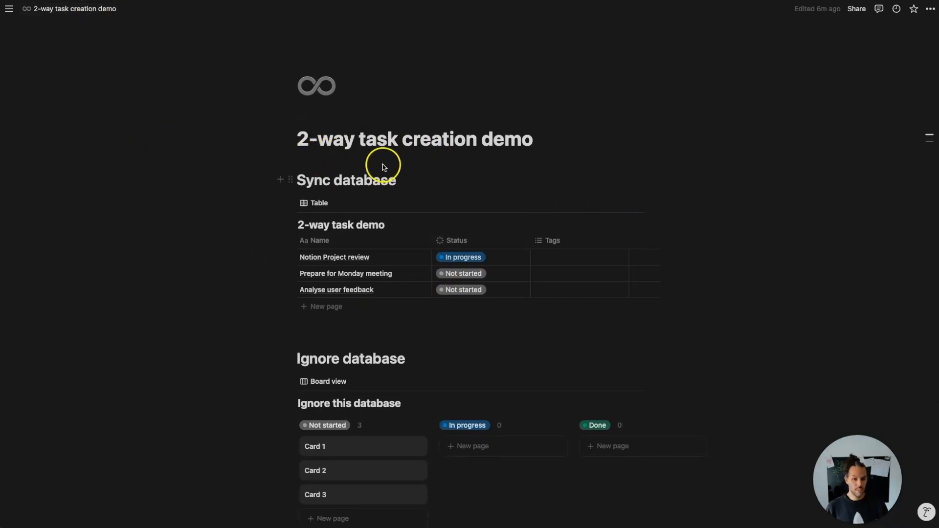
pyautogui.scroll(-2, 312, 153)
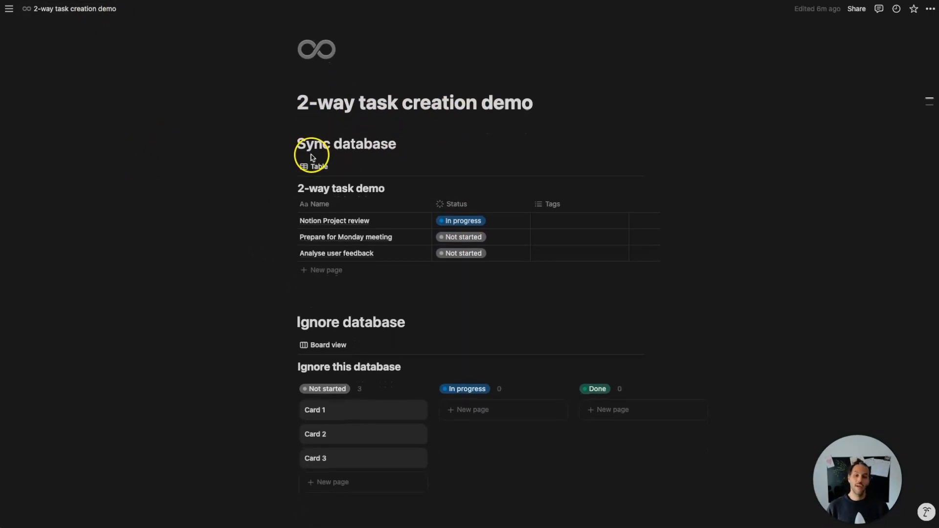
pyautogui.scroll(-1, 376, 277)
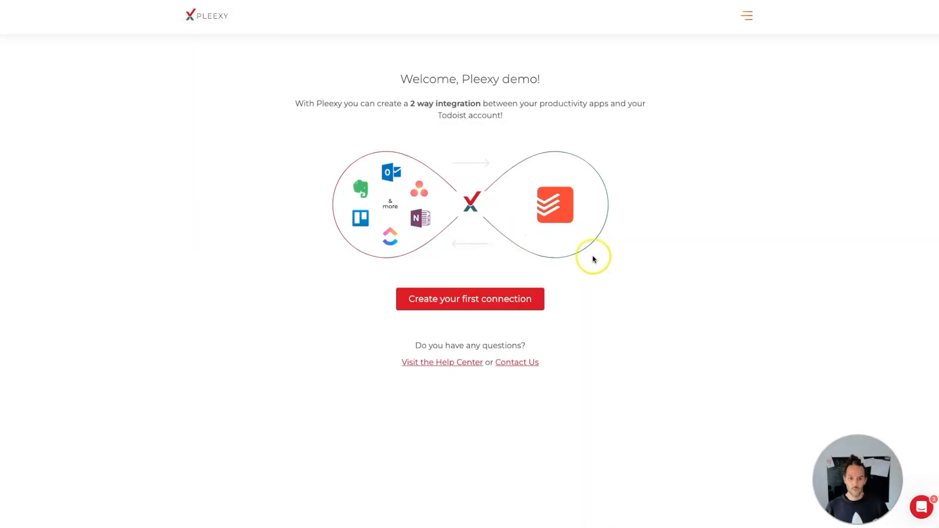
# Step: Create the first Pleexy connection with Notion, granting access to the "2-way task creation demo" page
pyautogui.click(524, 307)
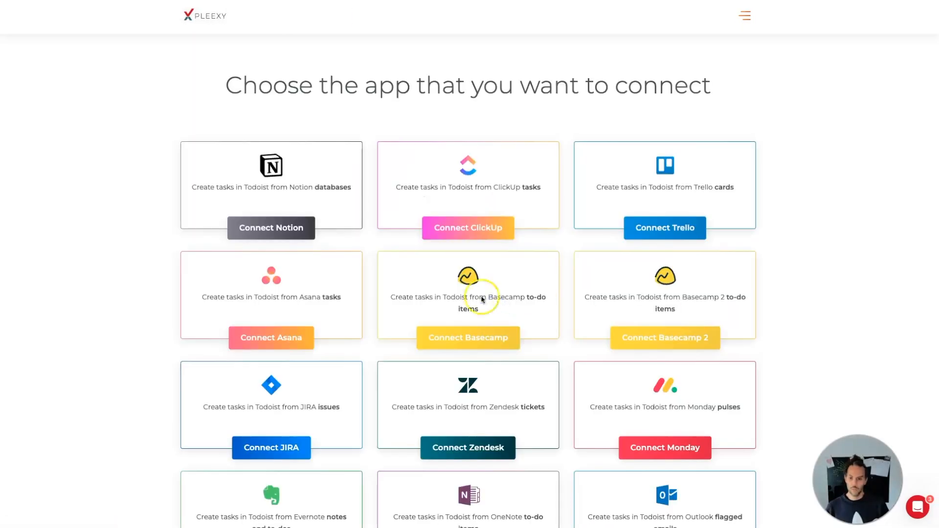
pyautogui.click(290, 228)
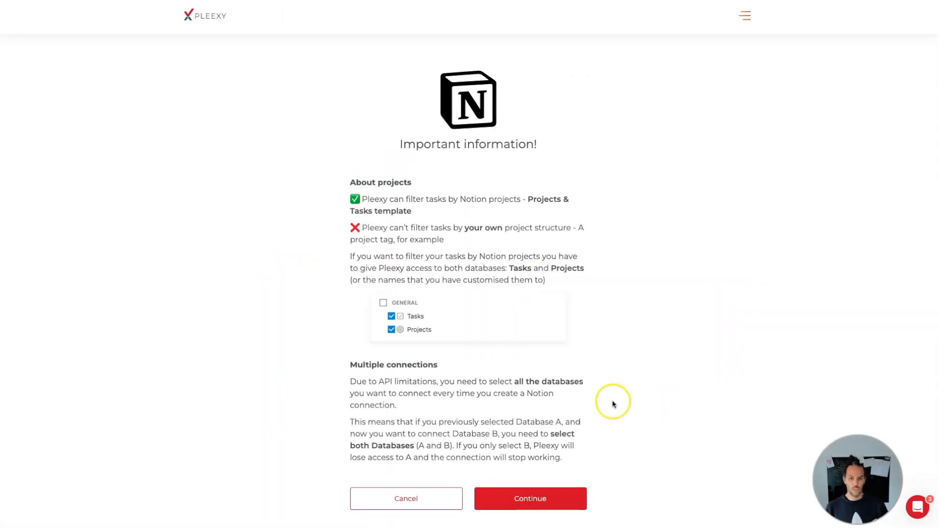
pyautogui.click(529, 494)
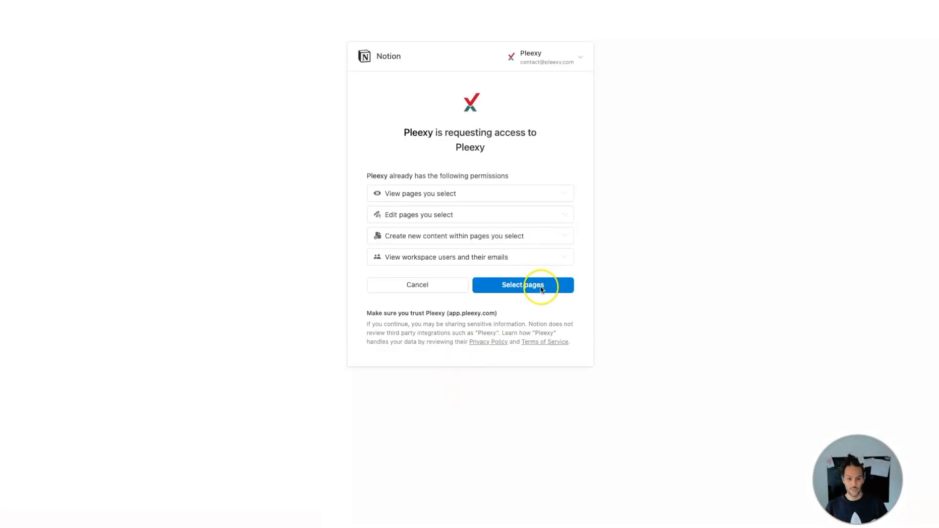
pyautogui.click(534, 286)
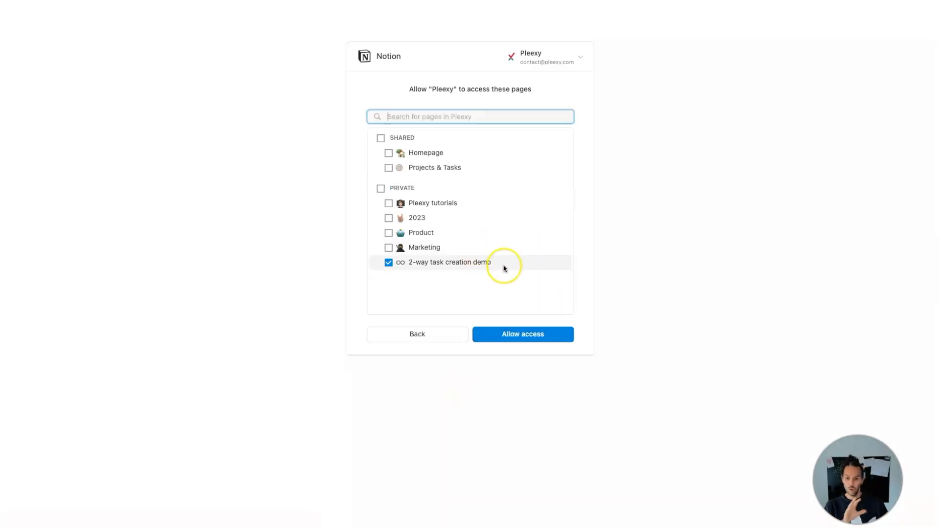
pyautogui.click(562, 335)
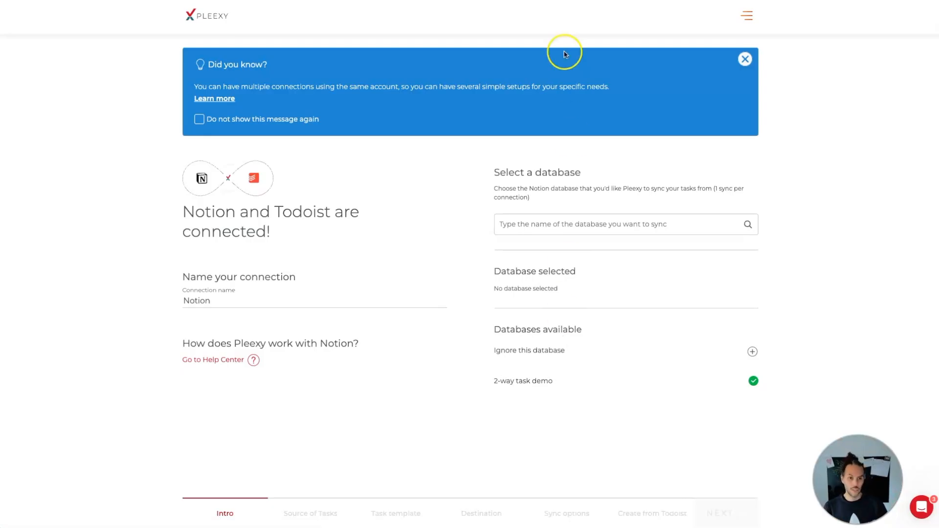
# Step: Dismiss the multiple-connections tip and name the connection "2-way task creation"
pyautogui.click(745, 59)
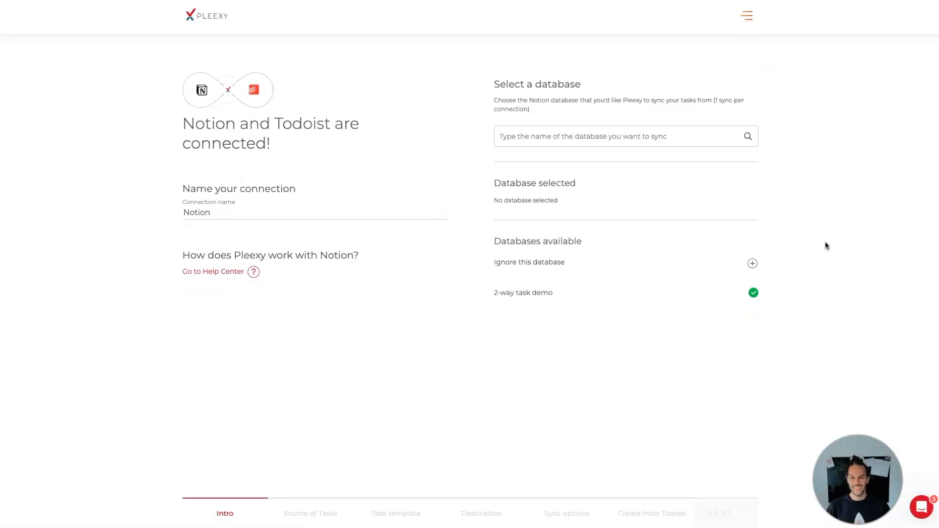
pyautogui.doubleClick(288, 215)
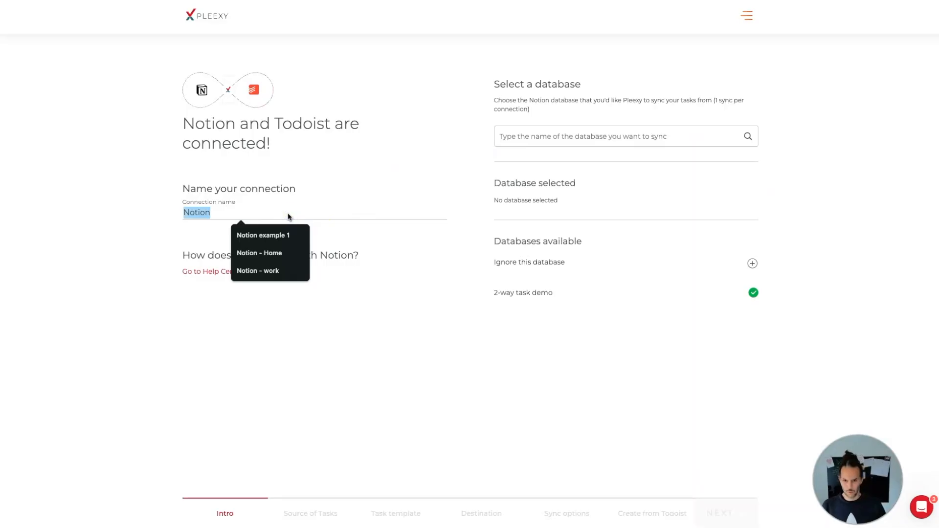
pyautogui.press('Left')
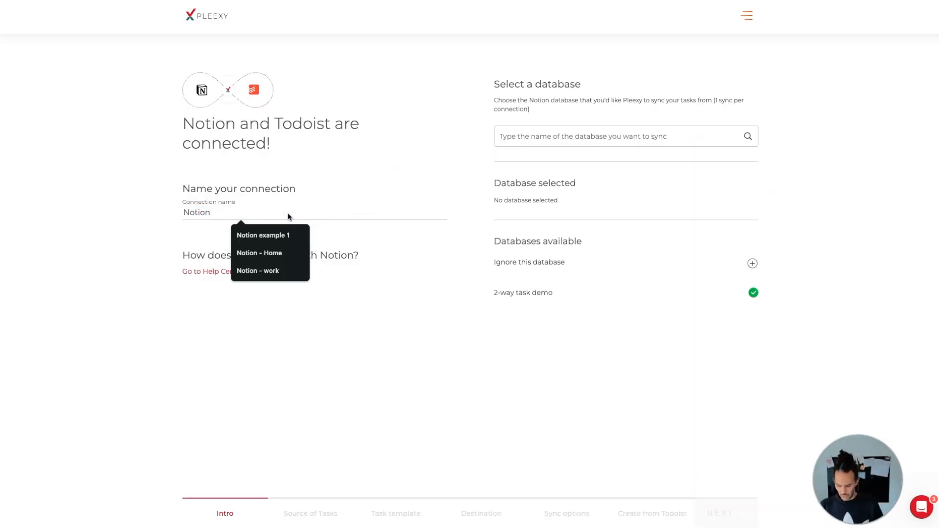
pyautogui.write('2-way task creation')
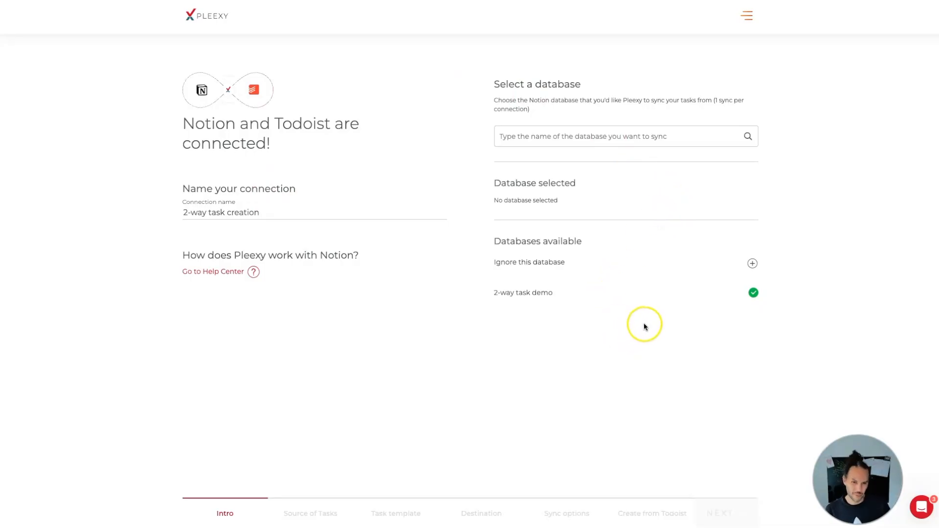
# Step: Choose "2-way task demo" as the database to sync and accept the default source-of-tasks settings
pyautogui.click(614, 293)
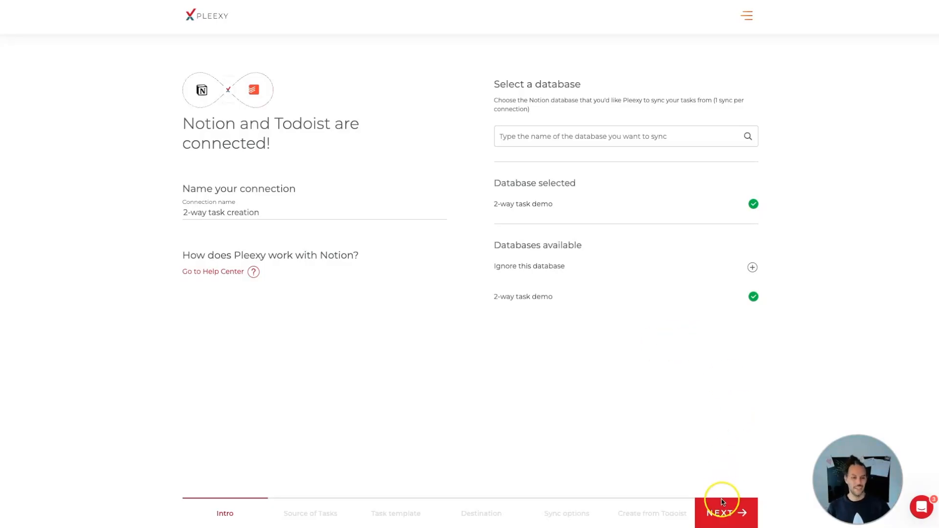
pyautogui.click(717, 514)
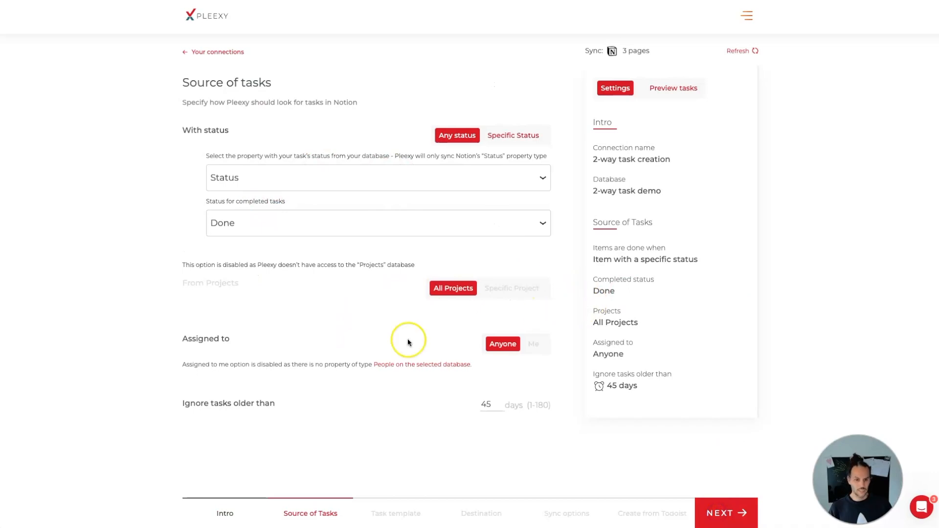
pyautogui.click(727, 512)
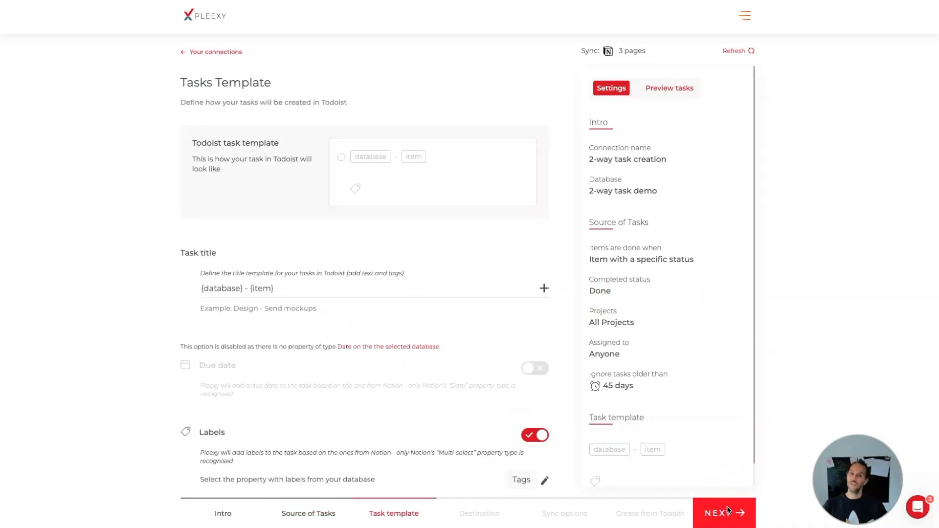
# Step: Set the Todoist task title template to "Notion ∞ - {item}", keep the other template fields, and continue to the destination settings
pyautogui.click(246, 291)
pyautogui.hotkey('shift', 'Home')
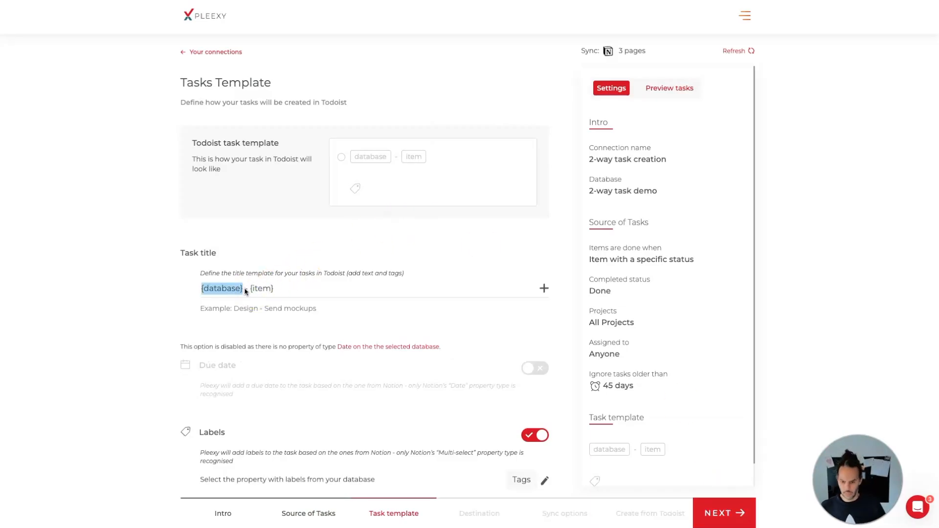
pyautogui.write('Notion')
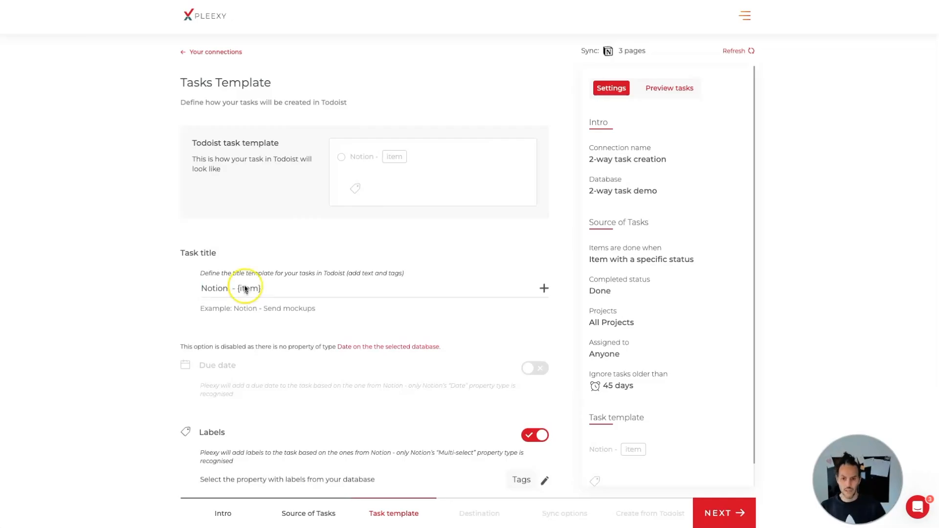
pyautogui.press('ctrl+super+space')
pyautogui.doubleClick(288, 420)
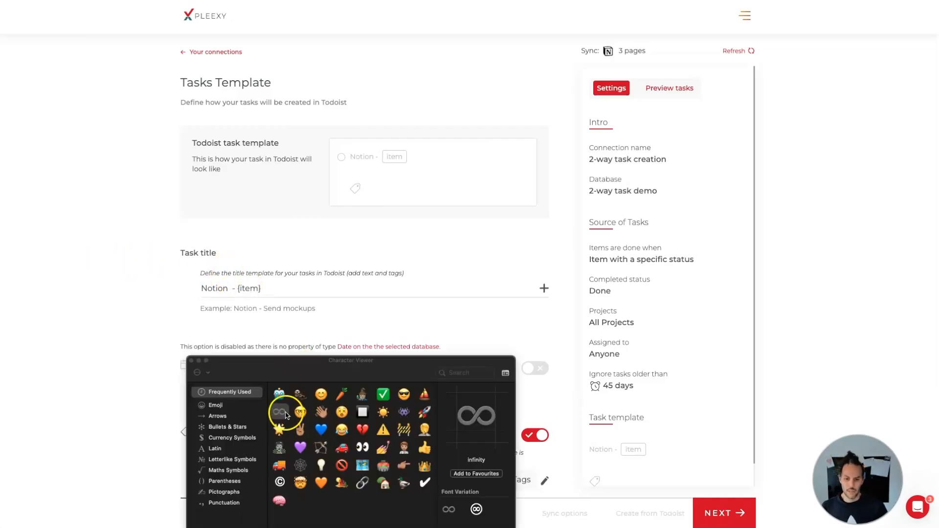
pyautogui.click(192, 361)
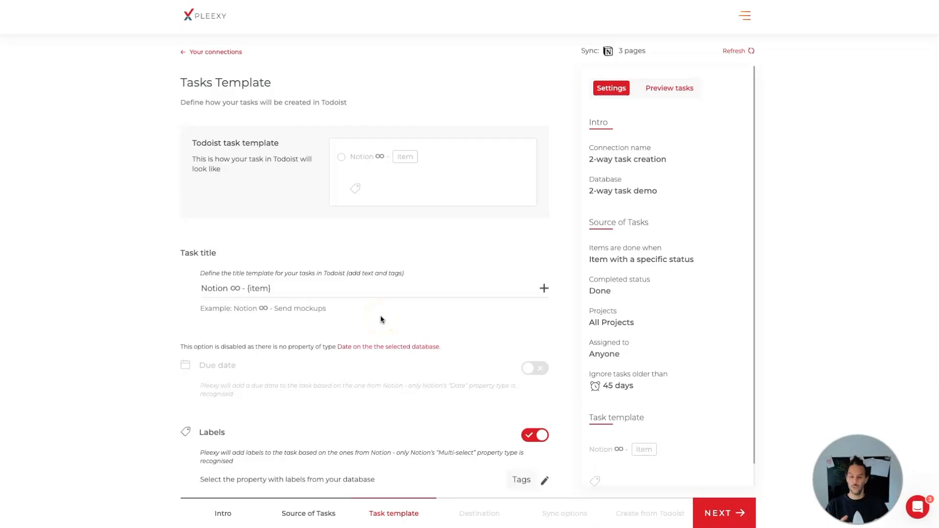
pyautogui.scroll(-5, 438, 348)
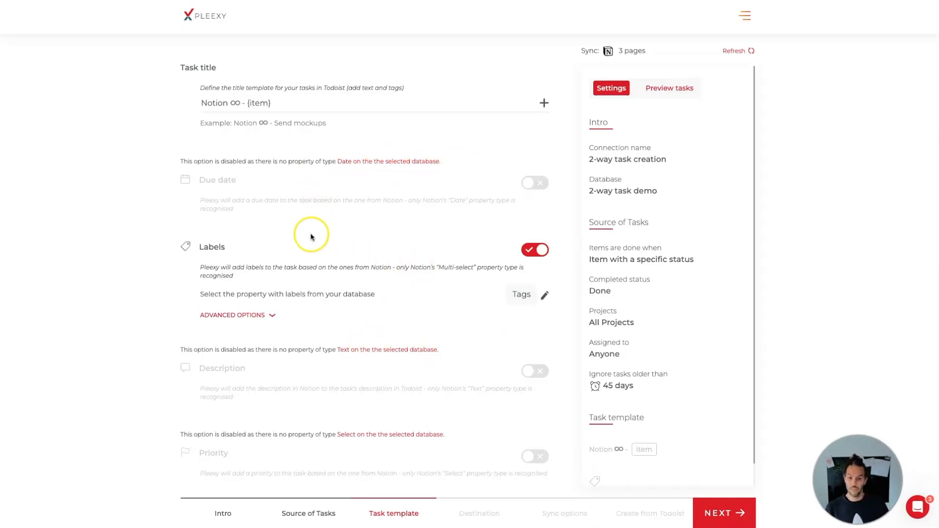
pyautogui.scroll(4, 382, 356)
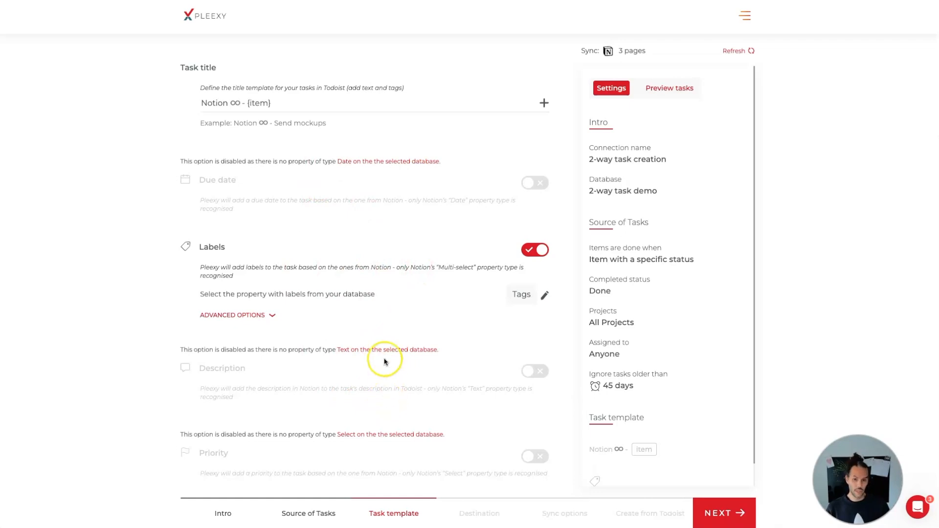
pyautogui.click(723, 517)
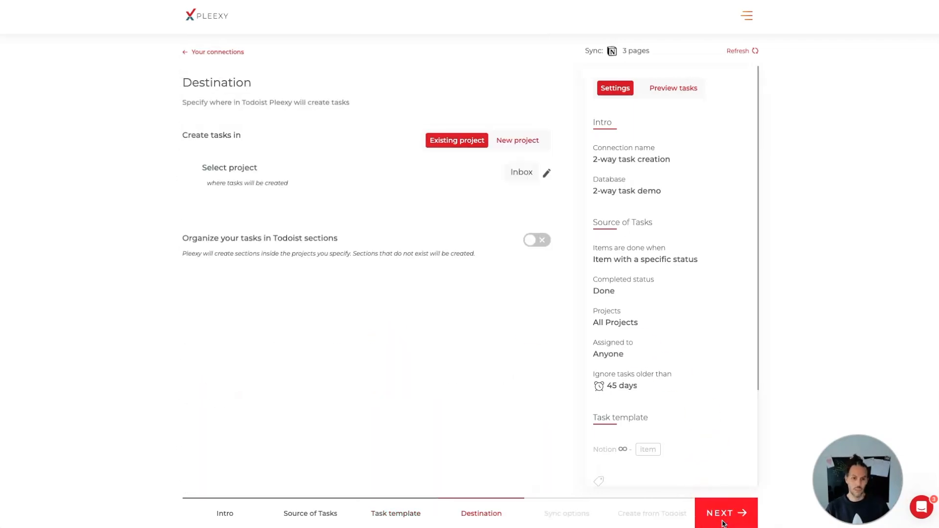
# Step: Keep the Inbox destination and default synchronization options, and enable creating tasks from Todoist to Notion
pyautogui.click(724, 522)
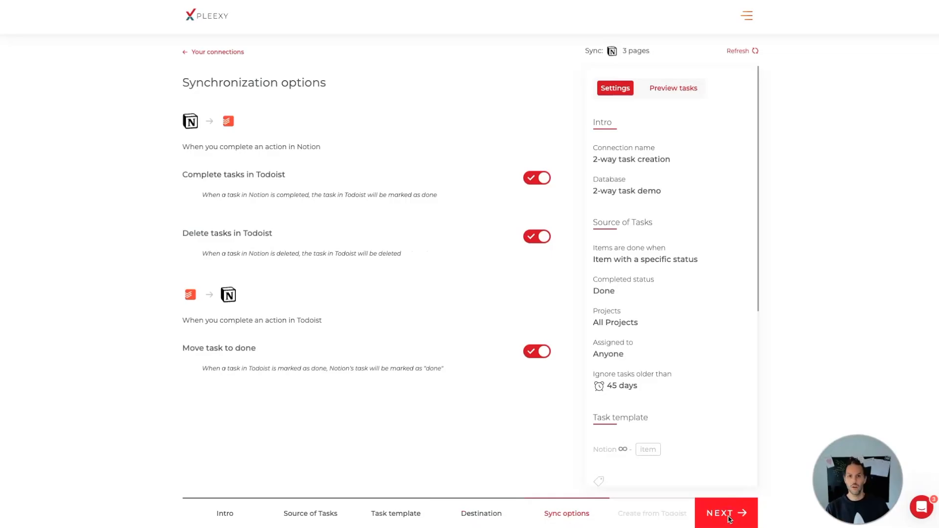
pyautogui.click(729, 519)
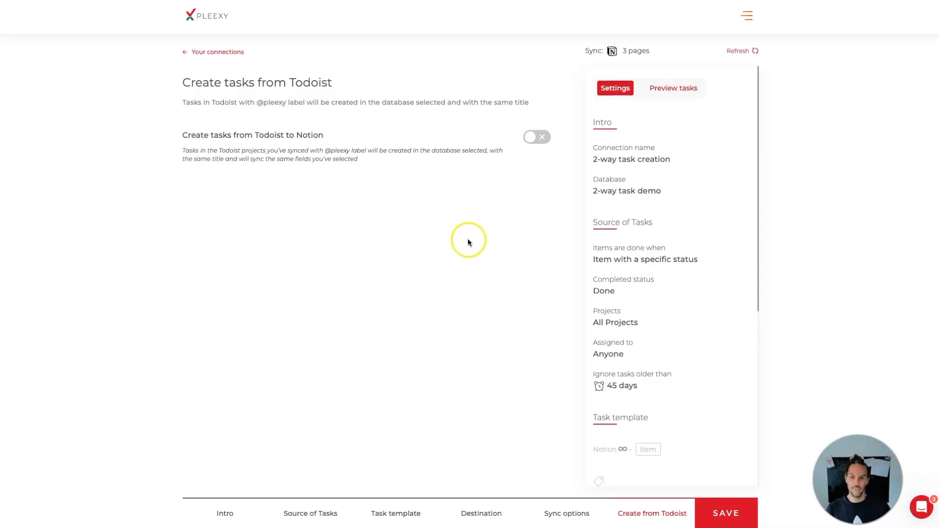
pyautogui.click(536, 137)
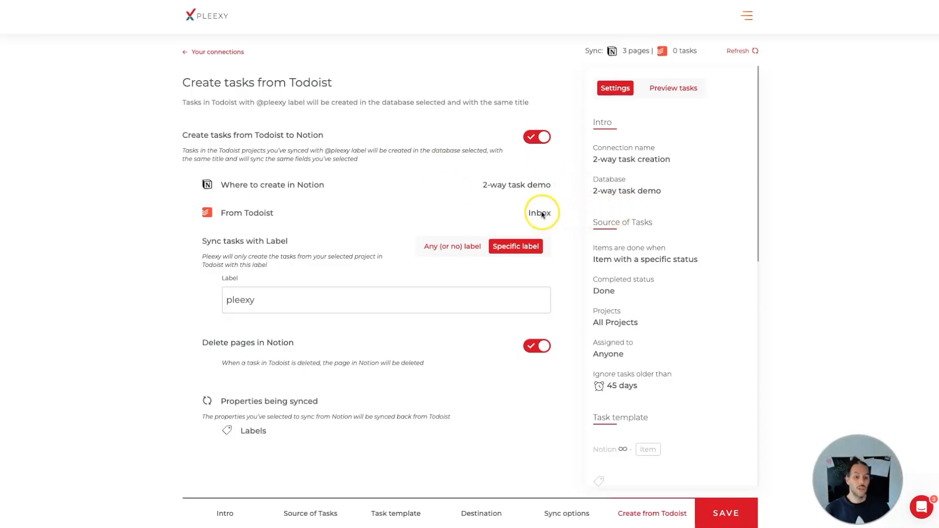
# Step: Check the destination project for the Todoist tasks and return to the settings for creating tasks from Todoist
pyautogui.click(481, 515)
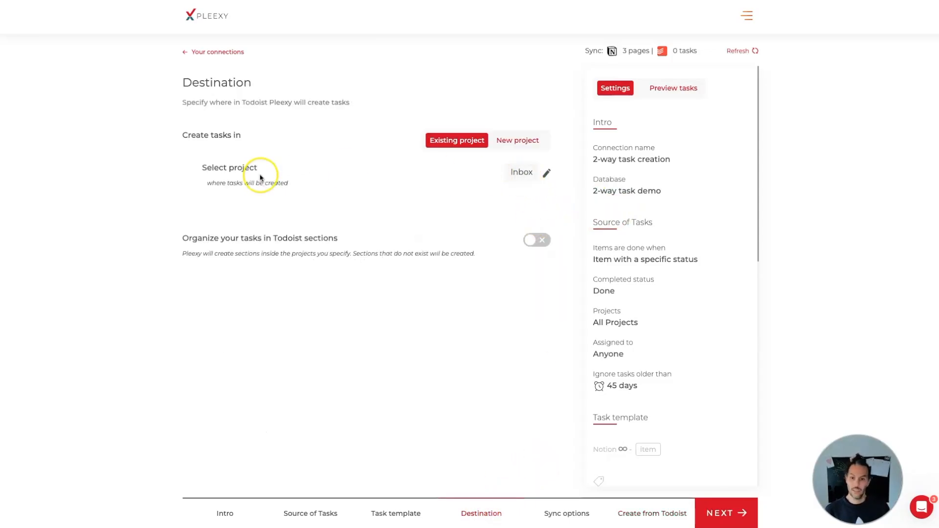
pyautogui.click(653, 515)
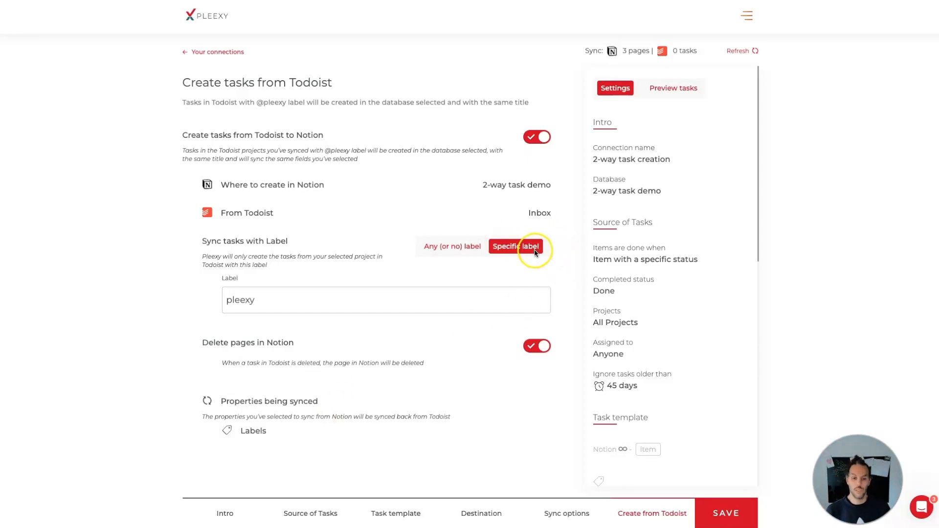
# Step: Try syncing Todoist tasks with any or no label, and return to the Specific label option
pyautogui.click(471, 248)
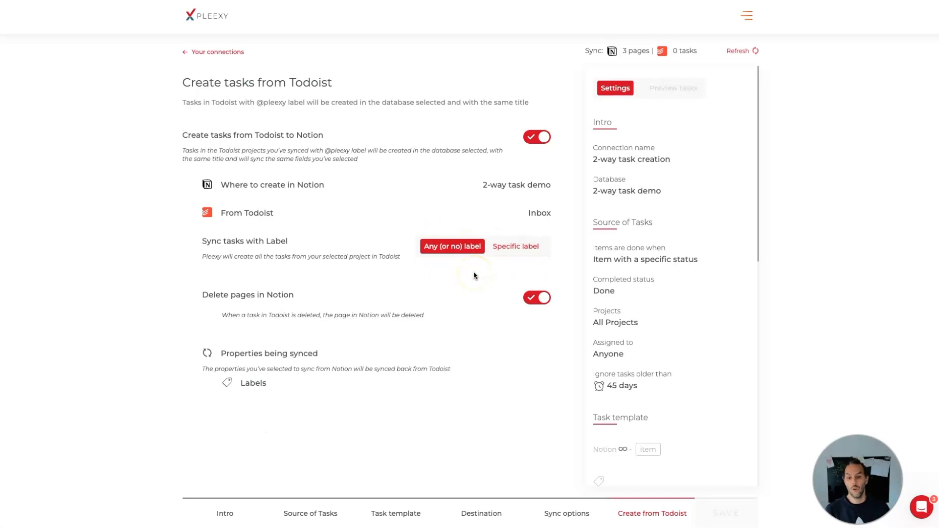
pyautogui.click(516, 246)
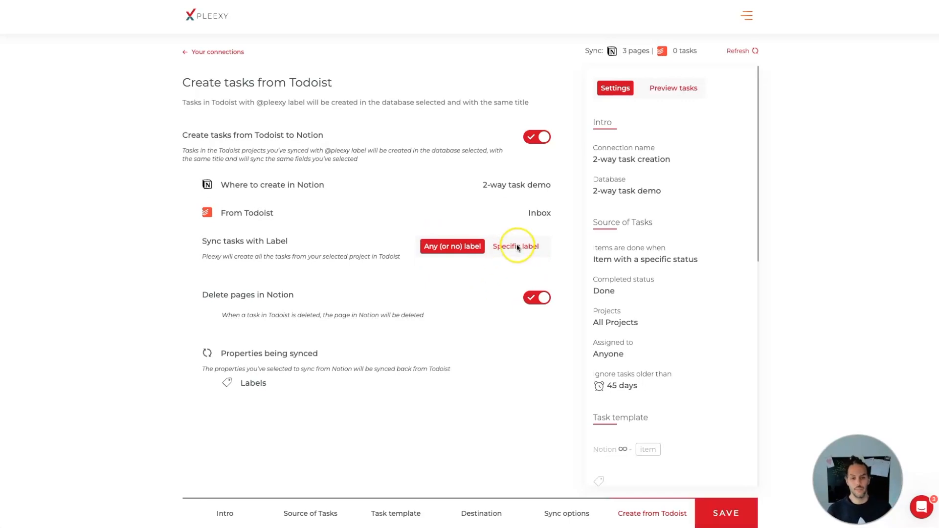
pyautogui.click(253, 314)
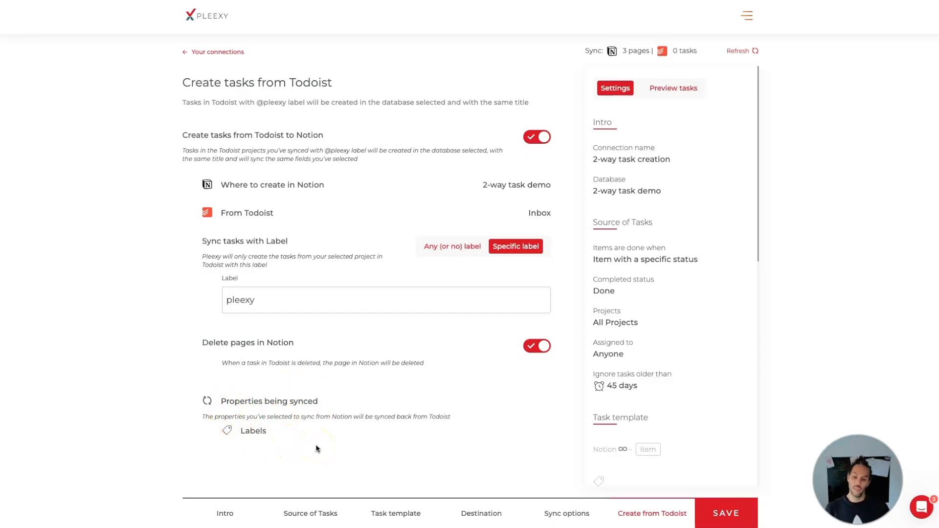
# Step: Compare the task template's due date, labels, description and priority fields with the properties being synced back from Todoist
pyautogui.click(406, 514)
pyautogui.scroll(-4, 386, 319)
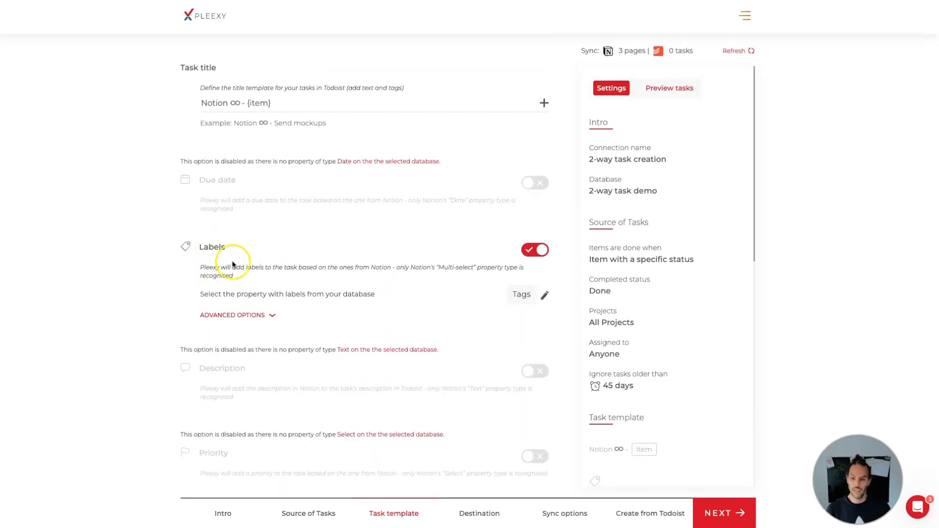
pyautogui.click(641, 511)
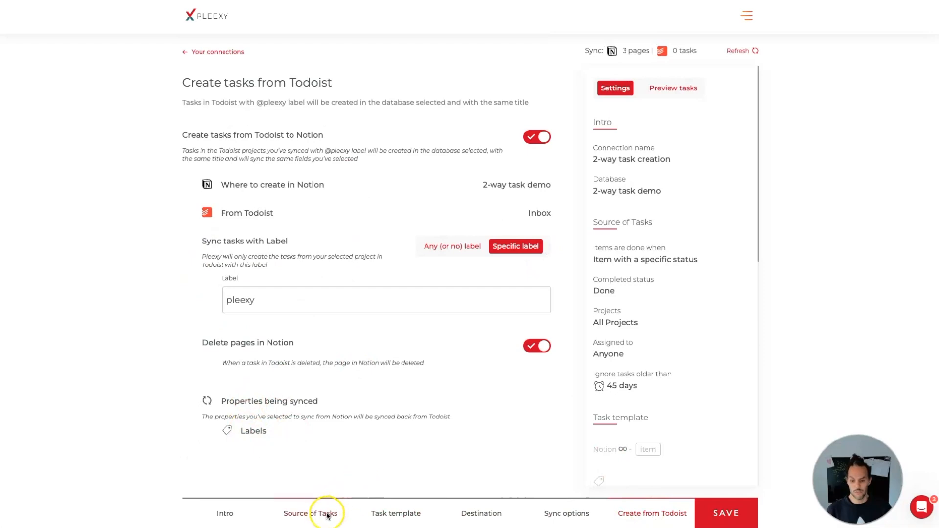
pyautogui.click(398, 512)
pyautogui.scroll(-2, 262, 426)
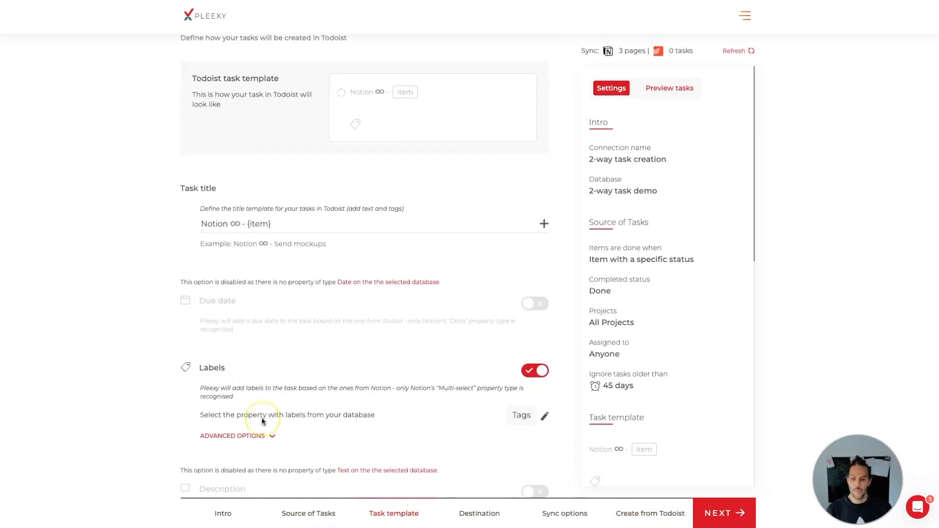
pyautogui.scroll(-2, 262, 421)
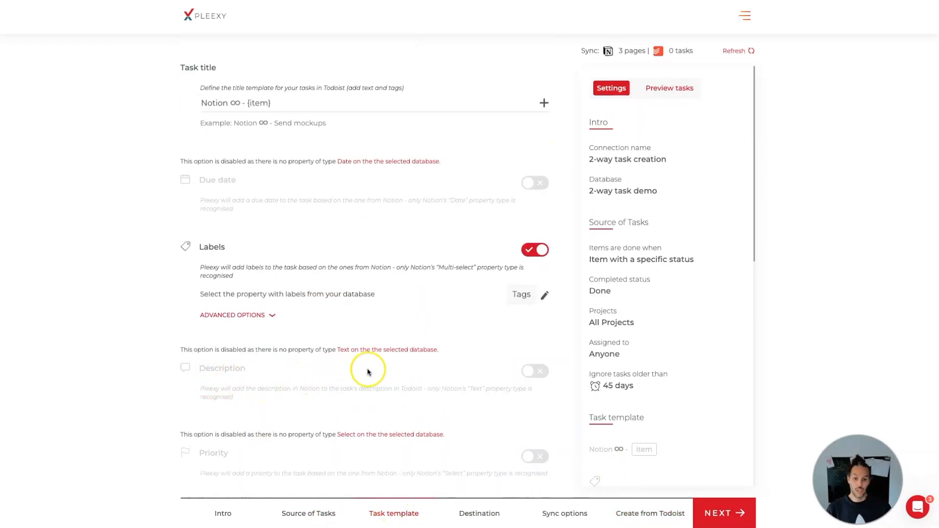
# Step: Save the settings for creating tasks from Todoist, activate the connection, and return to the connections overview
pyautogui.click(651, 511)
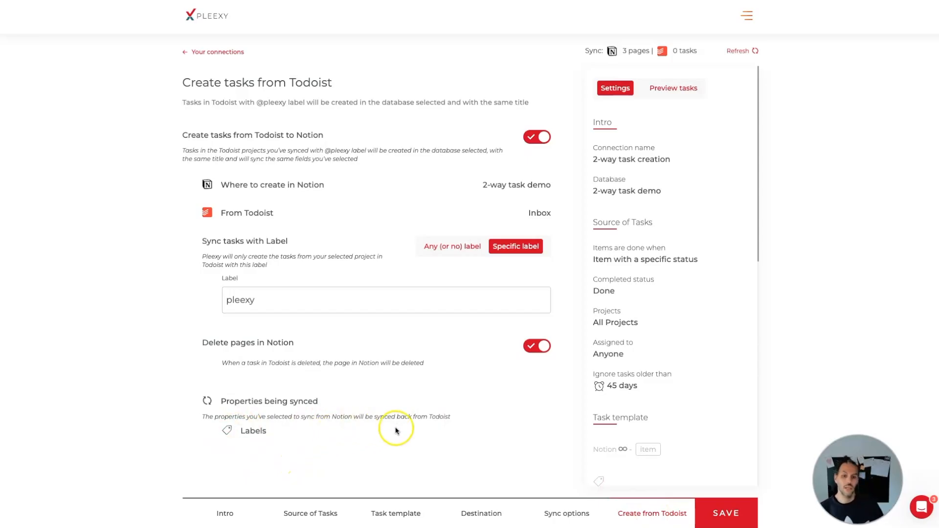
pyautogui.click(714, 510)
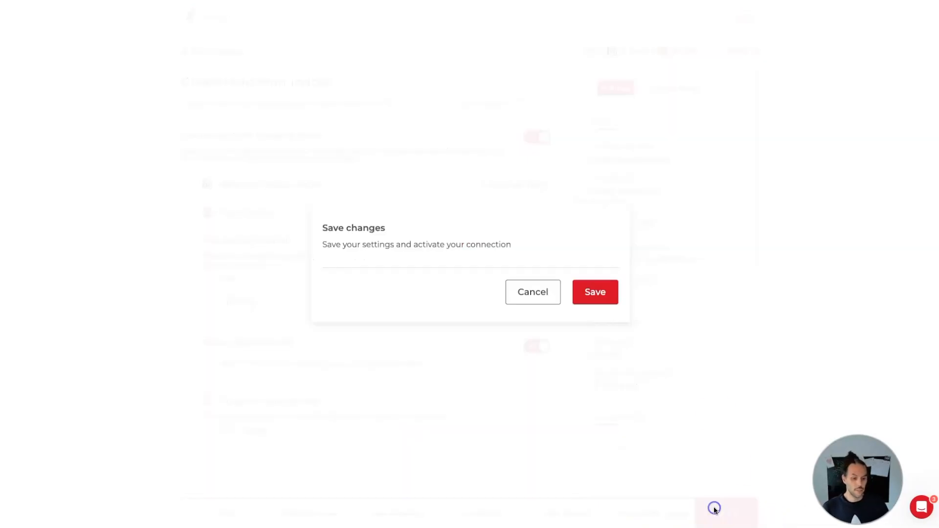
pyautogui.click(607, 293)
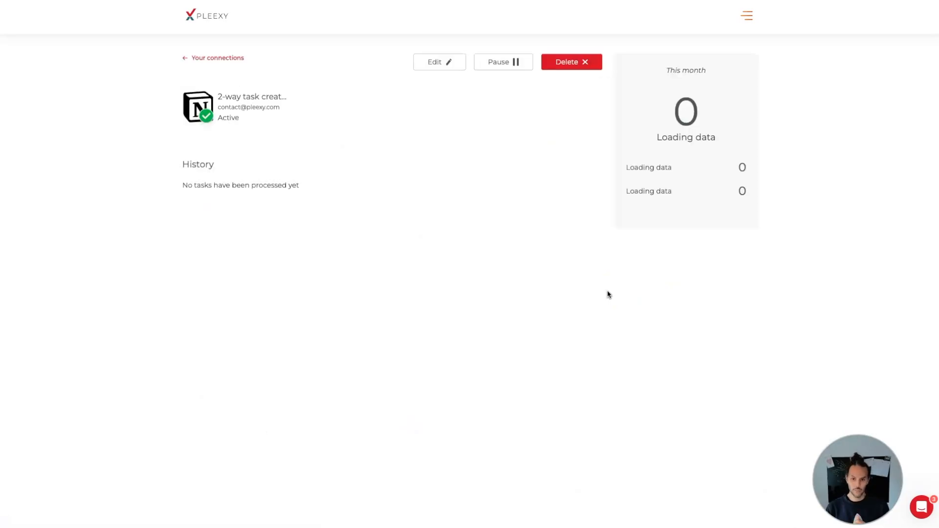
pyautogui.click(225, 58)
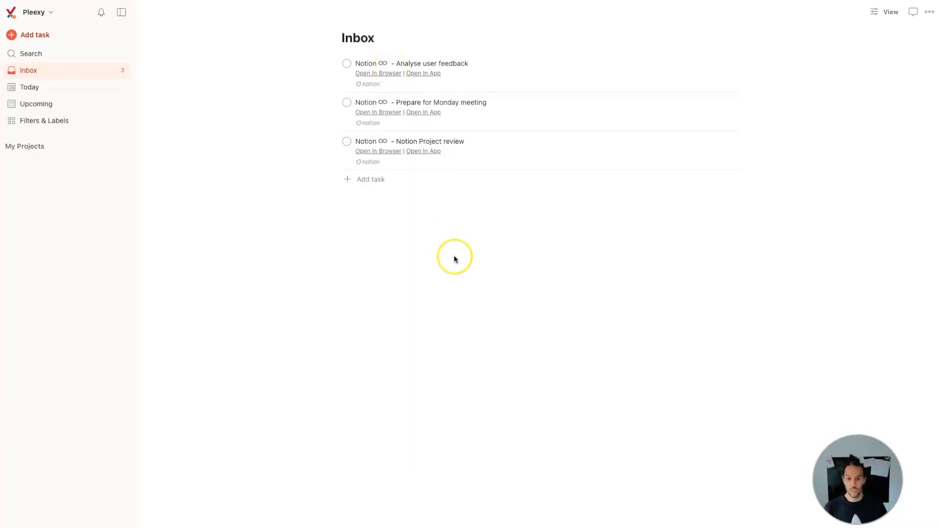
# Step: In the Todoist Inbox, add a task named Test with the pleexy label
pyautogui.click(372, 180)
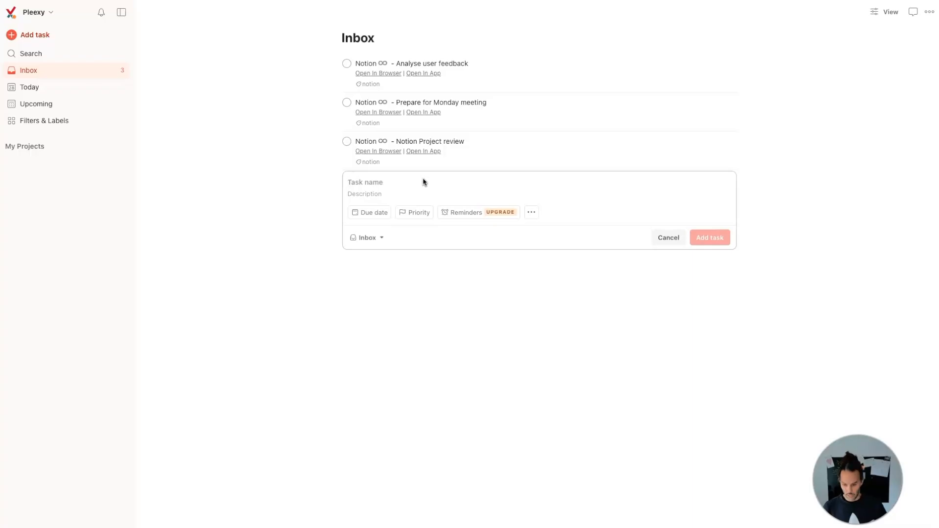
pyautogui.write('Test')
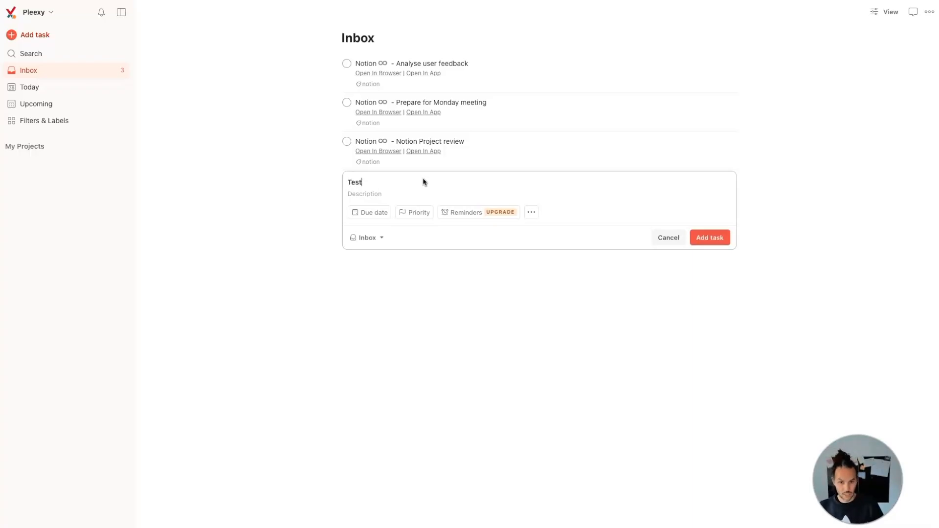
pyautogui.write(' @')
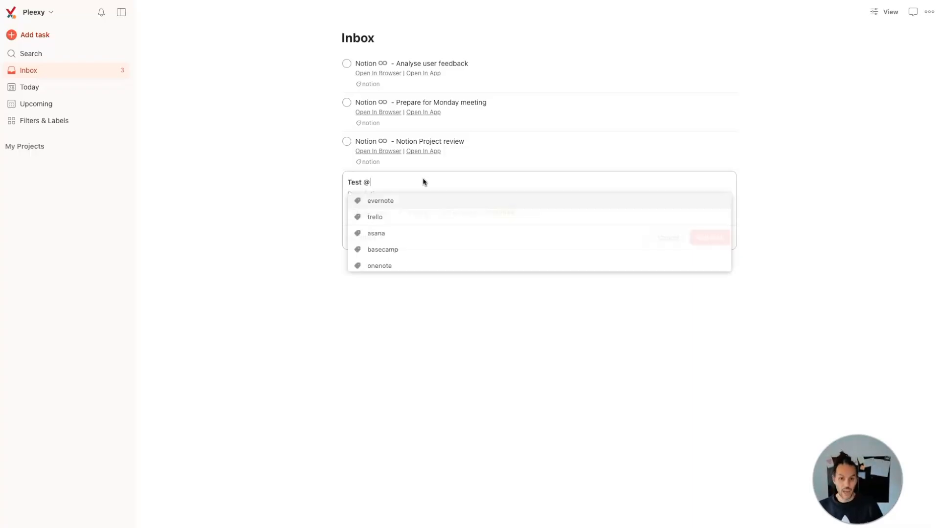
pyautogui.write('pleexy')
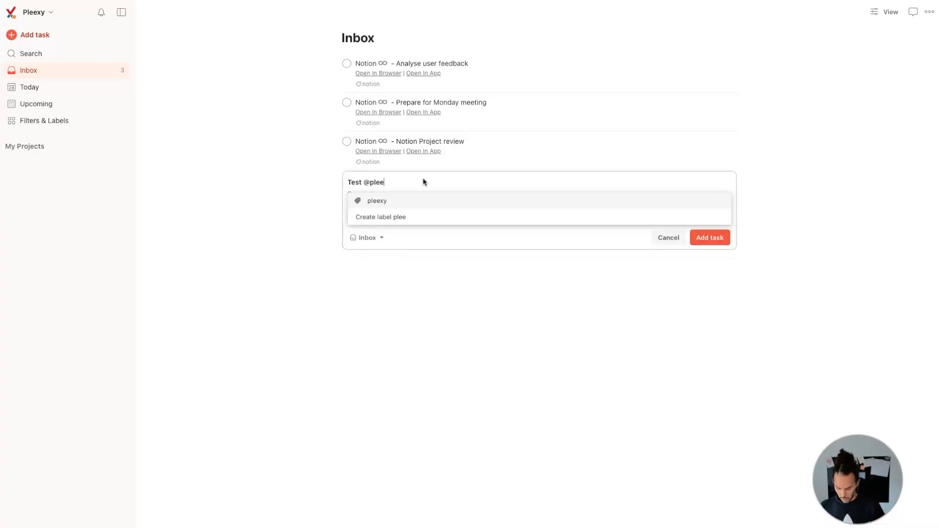
pyautogui.click(381, 201)
pyautogui.click(718, 237)
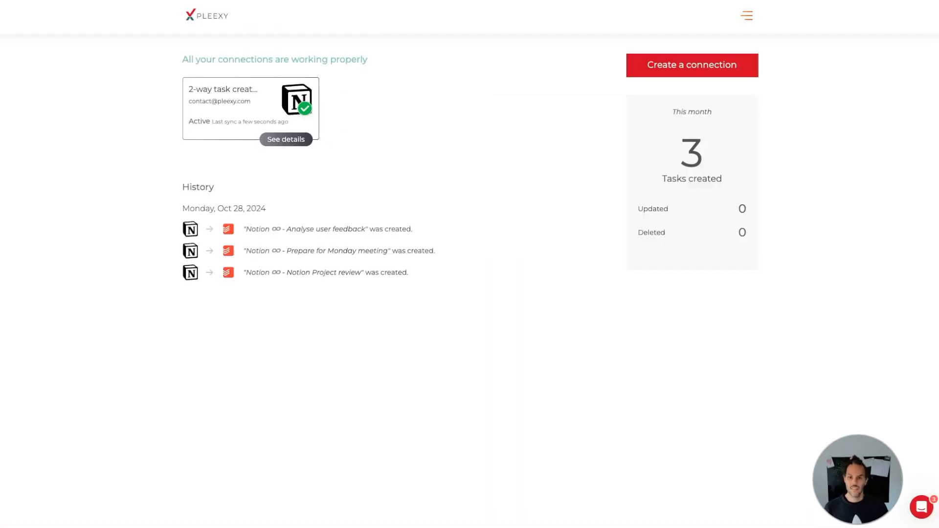
# Step: In Pleexy, open the 2-way task creation connection for editing and check its settings for creating tasks from Todoist
pyautogui.click(284, 140)
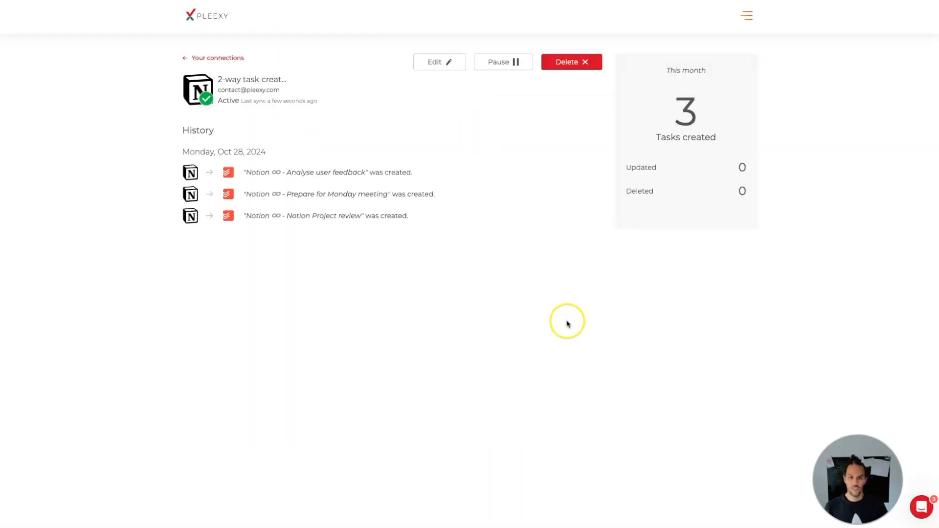
pyautogui.click(440, 63)
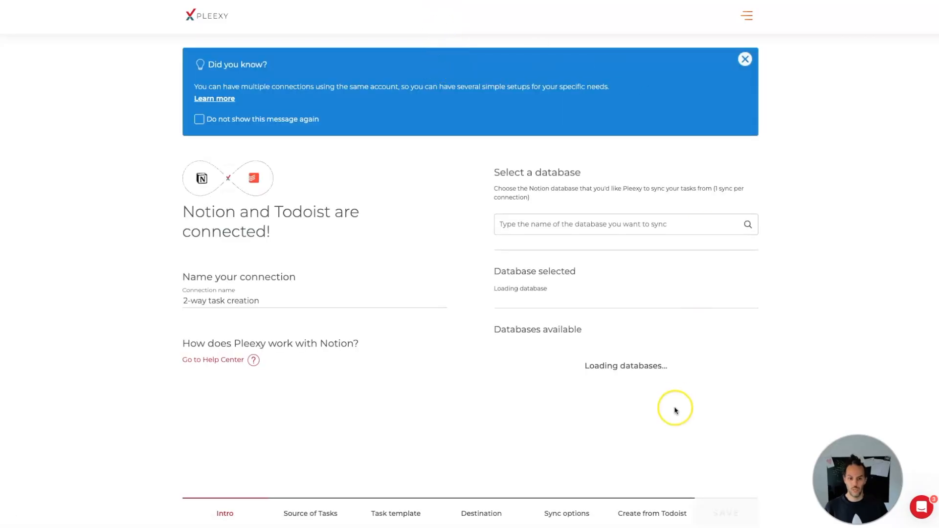
pyautogui.click(645, 518)
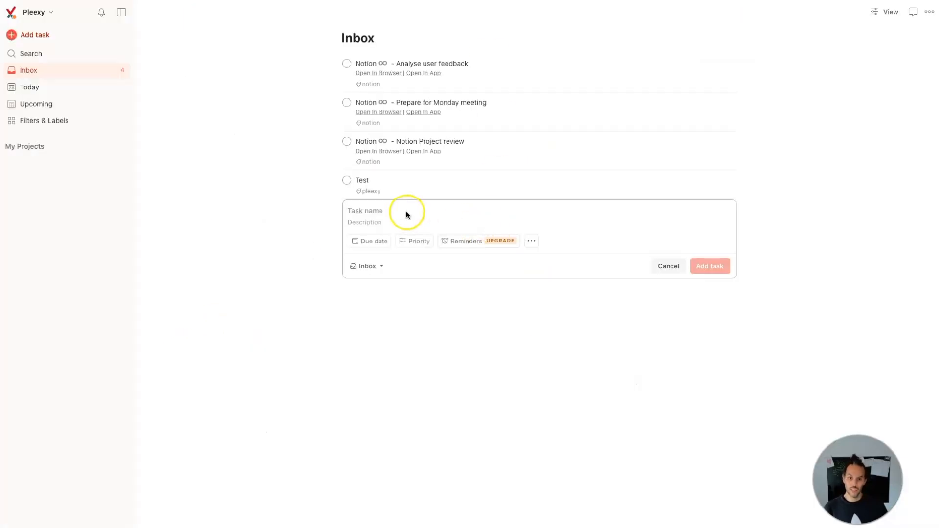
# Step: In the Todoist Inbox, add a task named Test no sync without any label
pyautogui.click(406, 220)
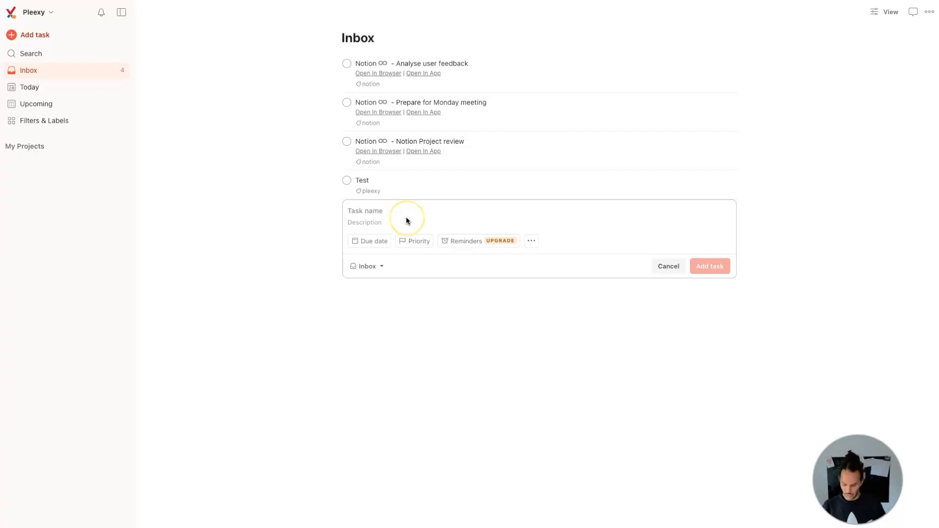
pyautogui.write('Test ')
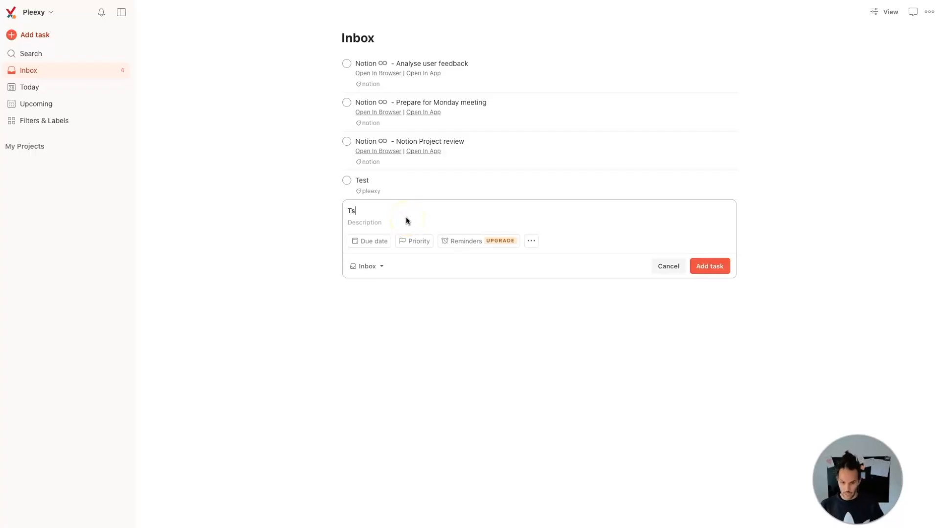
pyautogui.write('no sync')
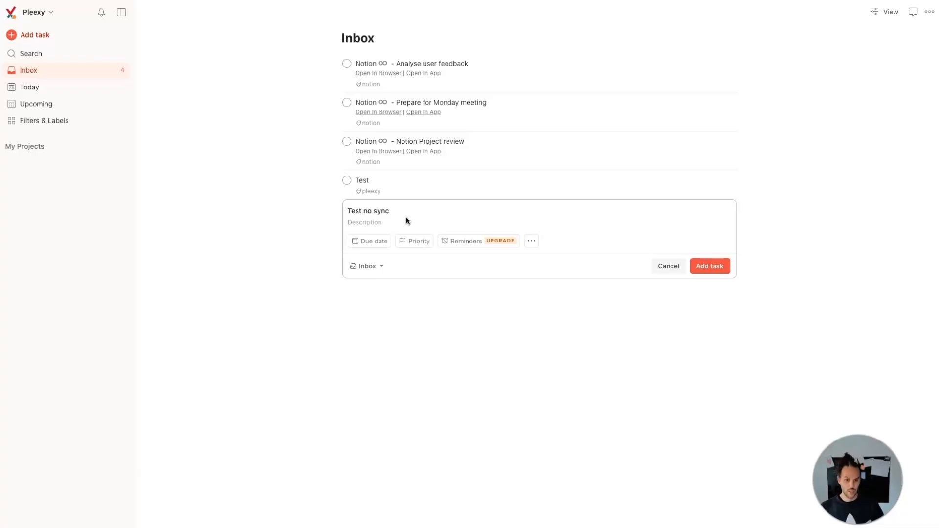
pyautogui.press('Return')
# Step: Return to the Pleexy connection settings and save them with the pleexy label kept as the sync condition
pyautogui.click(206, 199)
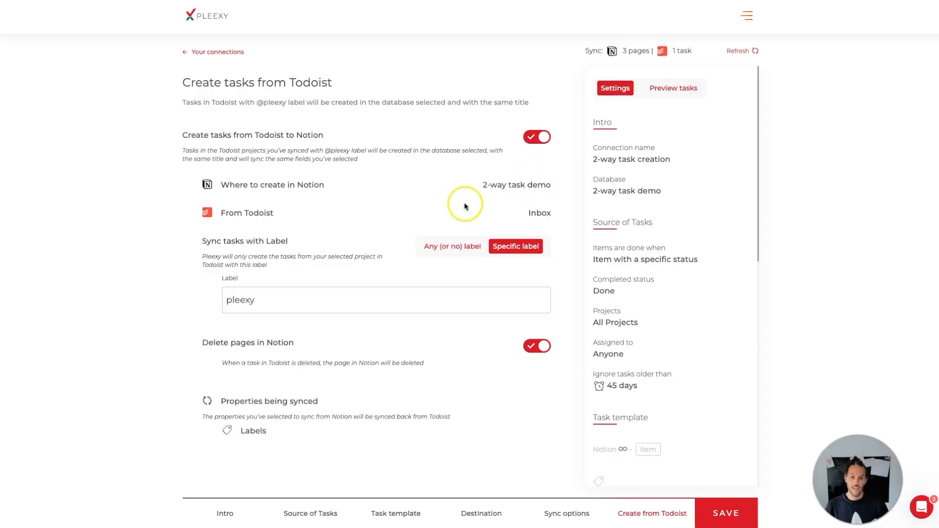
pyautogui.click(729, 524)
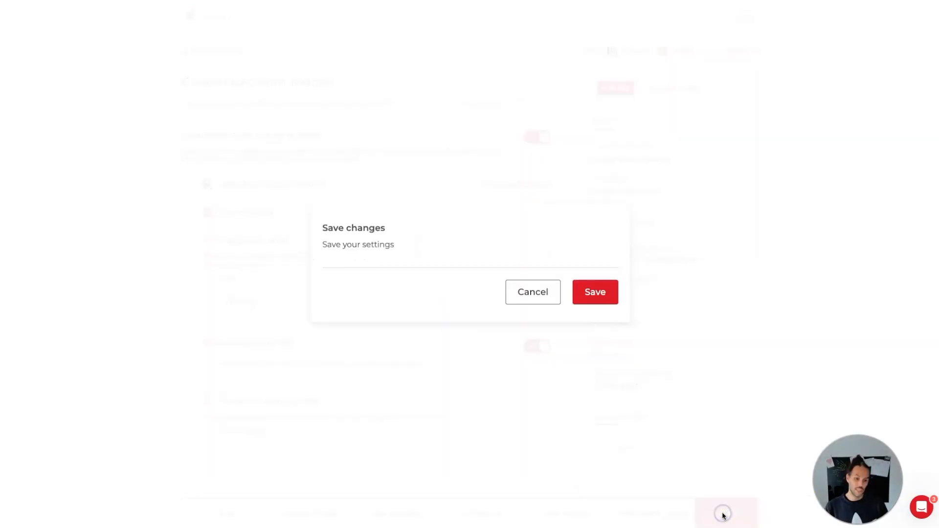
pyautogui.click(593, 294)
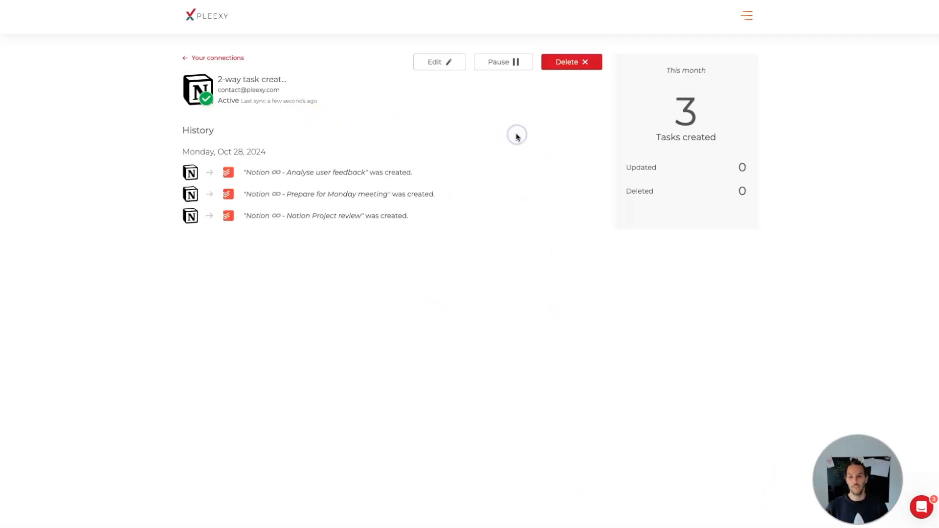
# Step: Check the connection history, the Todoist Inbox and the 2-way task demo database in Notion for the synced Test task
pyautogui.click(521, 154)
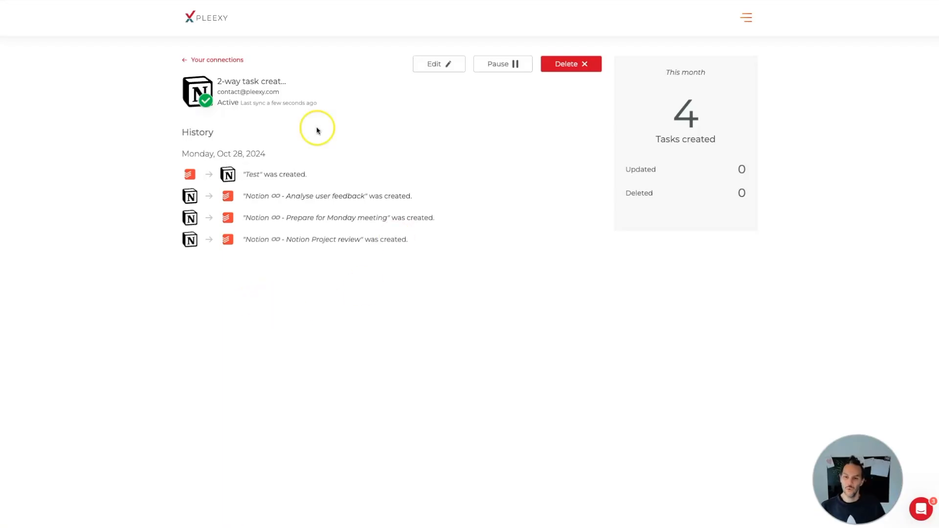
pyautogui.hotkey('ctrl', 'Tab')
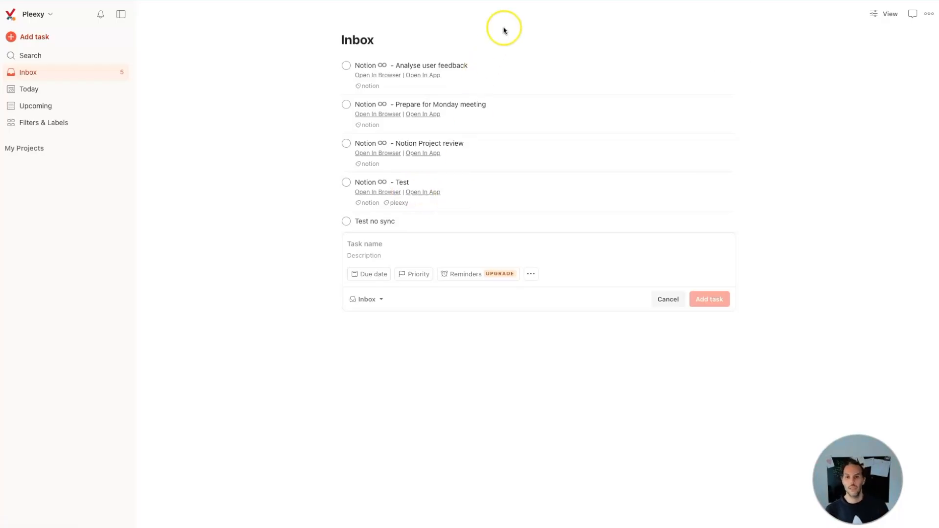
pyautogui.hotkey('ctrl', 'Tab')
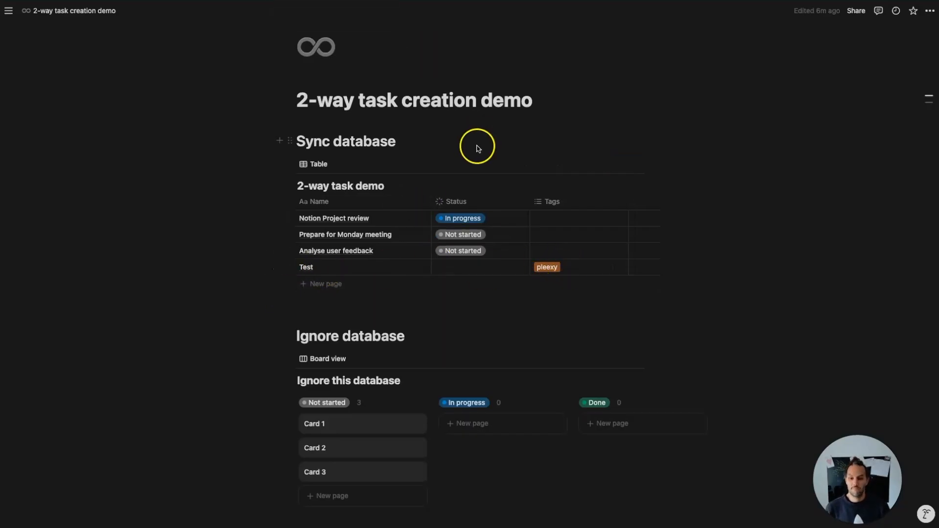
# Step: In the Notion database, set the status of Test to In progress and of Analyse user feedback to Done
pyautogui.click(466, 268)
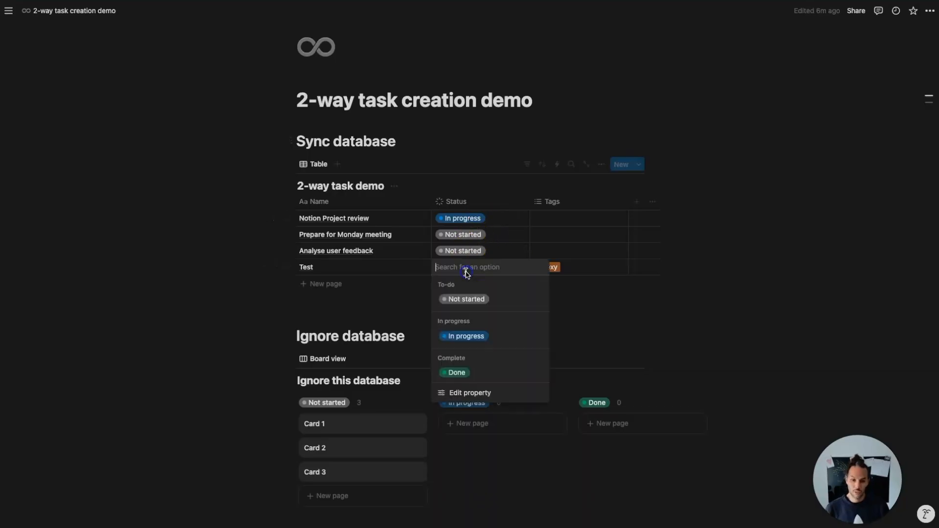
pyautogui.click(465, 336)
pyautogui.click(462, 250)
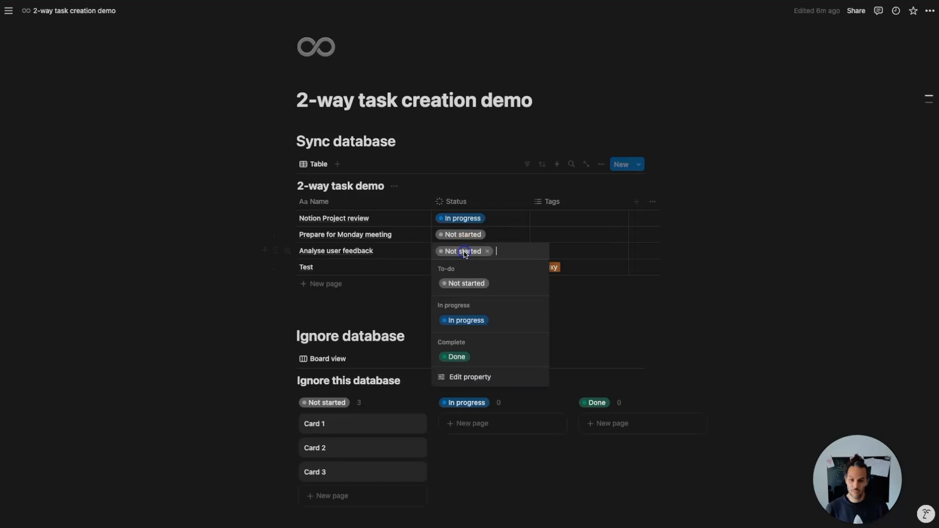
pyautogui.click(460, 357)
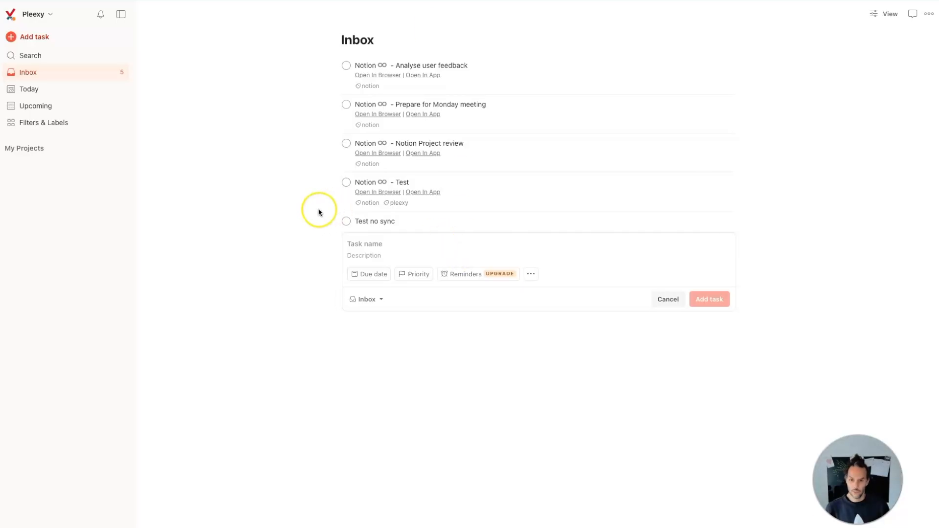
# Step: Mark the Analyse user feedback task as complete in Todoist, and open the support chat in Pleexy
pyautogui.click(346, 65)
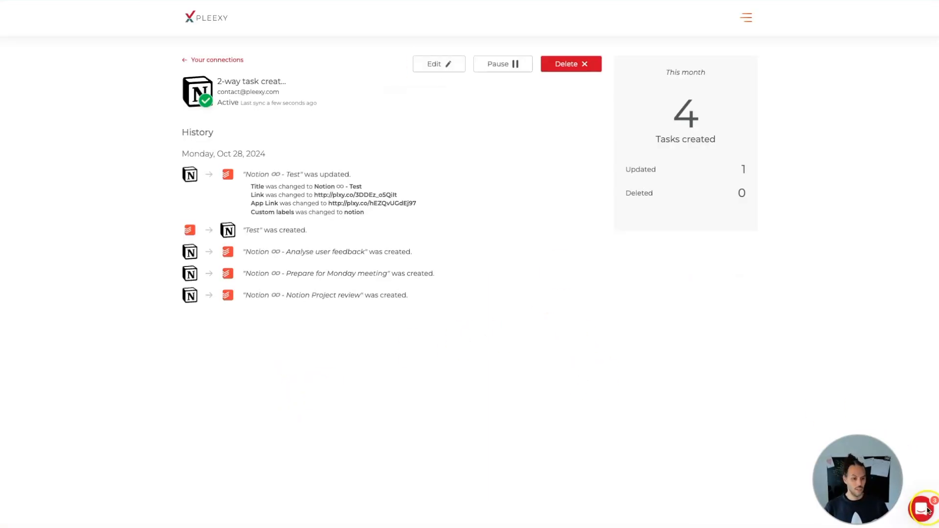
pyautogui.click(922, 510)
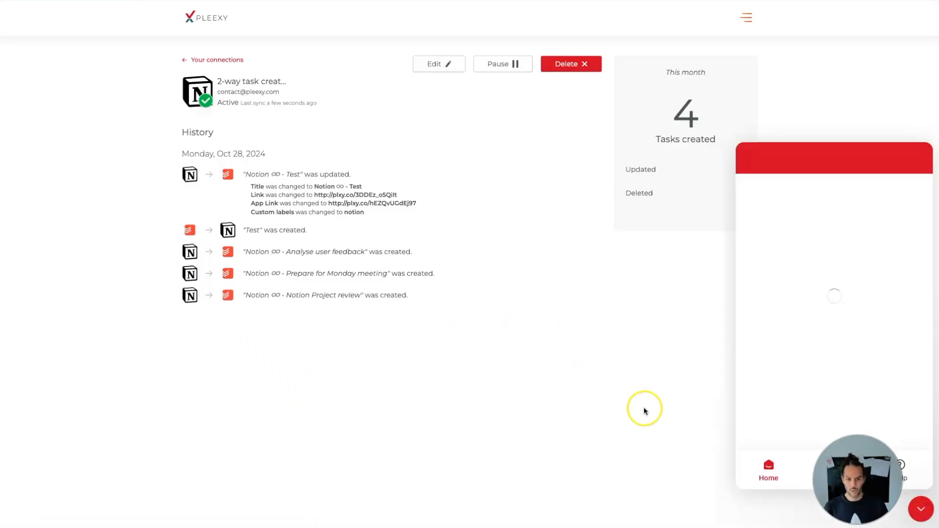